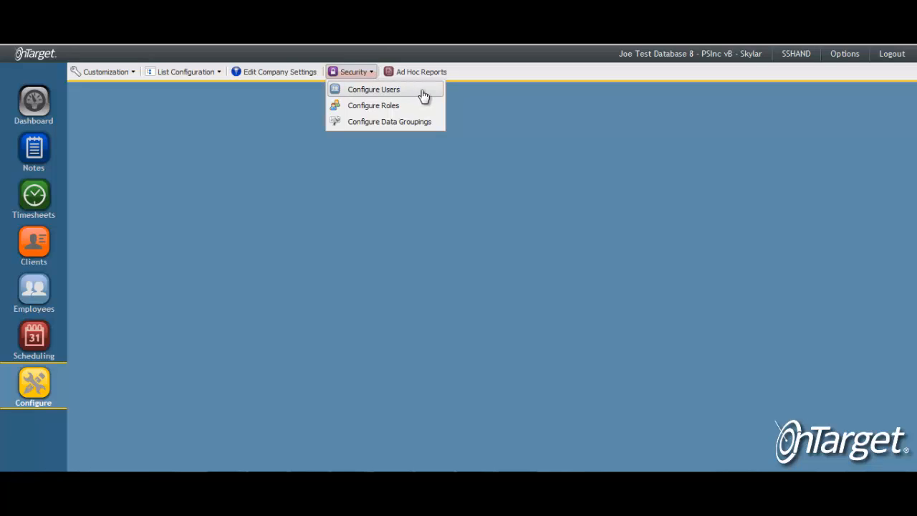
# - Start a new user account in the user configuration and set its user name to firstname.lastname
pyautogui.click(423, 95)
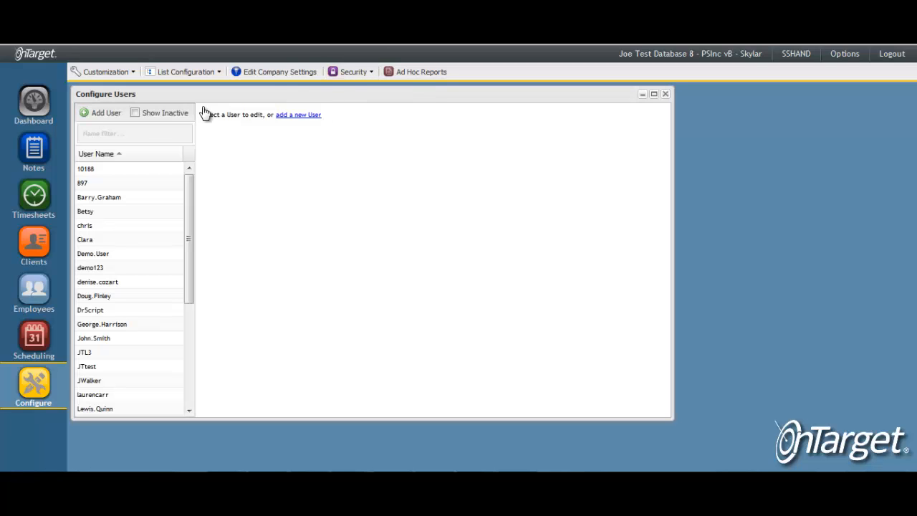
pyautogui.click(101, 114)
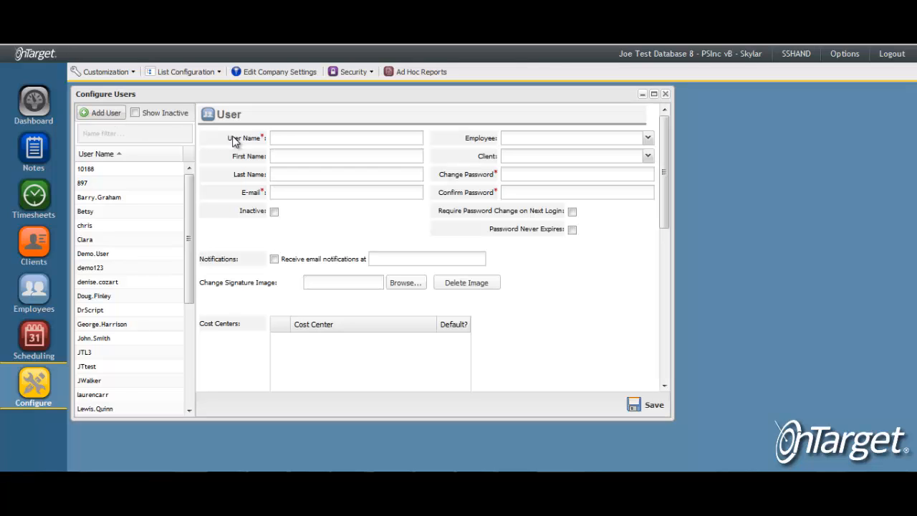
pyautogui.click(286, 137)
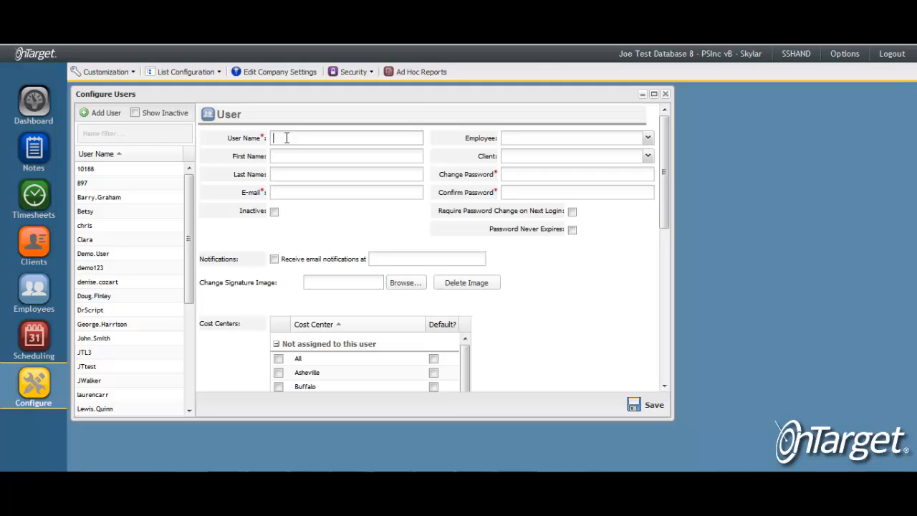
pyautogui.write('firstname.lastname')
pyautogui.press('Tab')
# - Fill in the new user's e-mail address
pyautogui.click(294, 191)
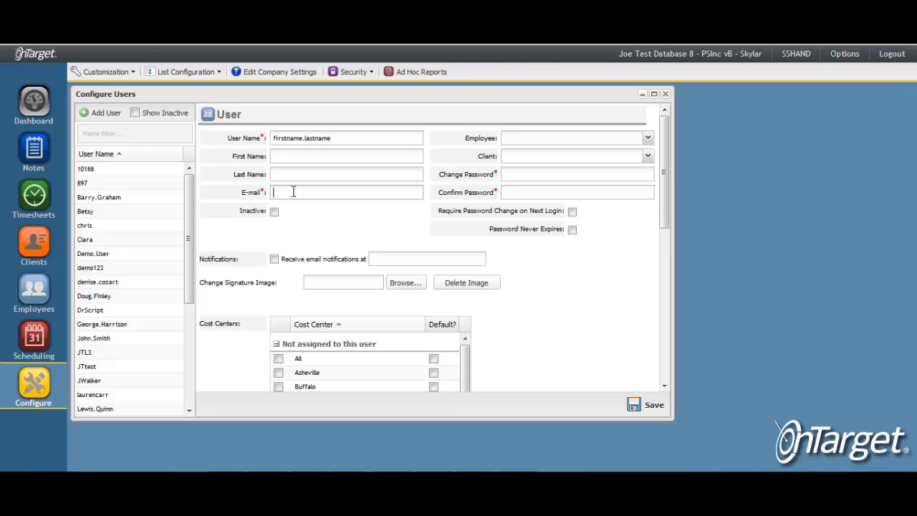
pyautogui.write('email')
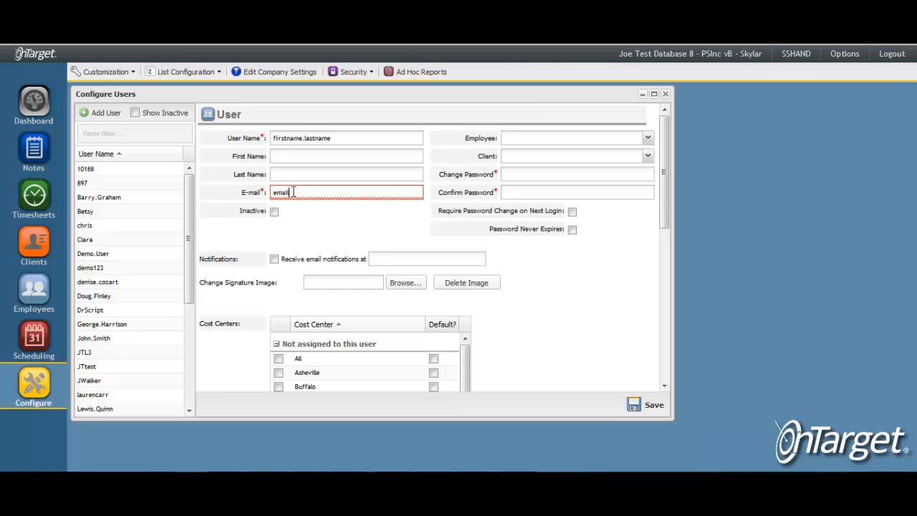
pyautogui.write('@gmail.com')
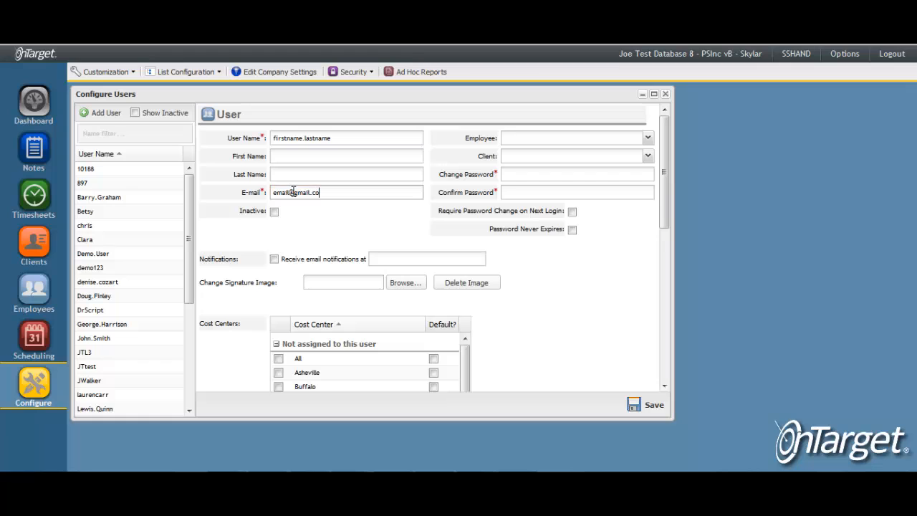
# - Link the new user account to the second employee in the employee list
pyautogui.click(632, 142)
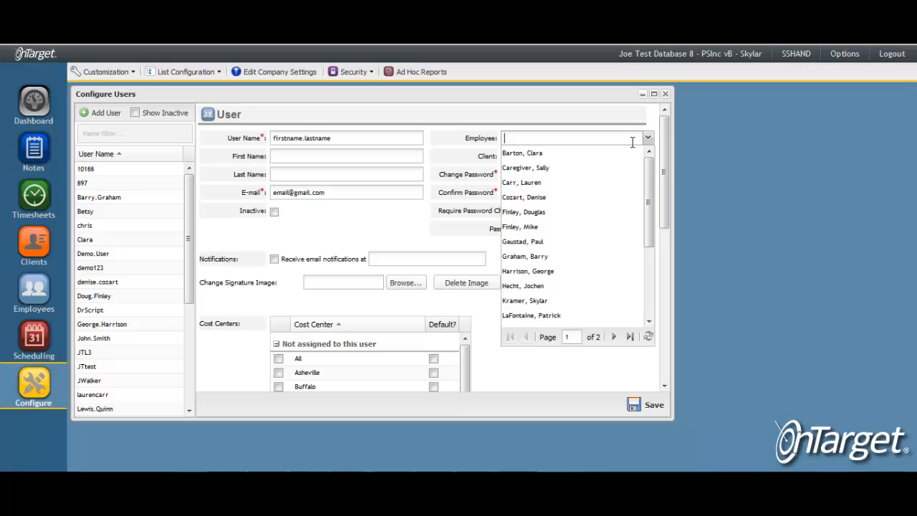
pyautogui.click(565, 168)
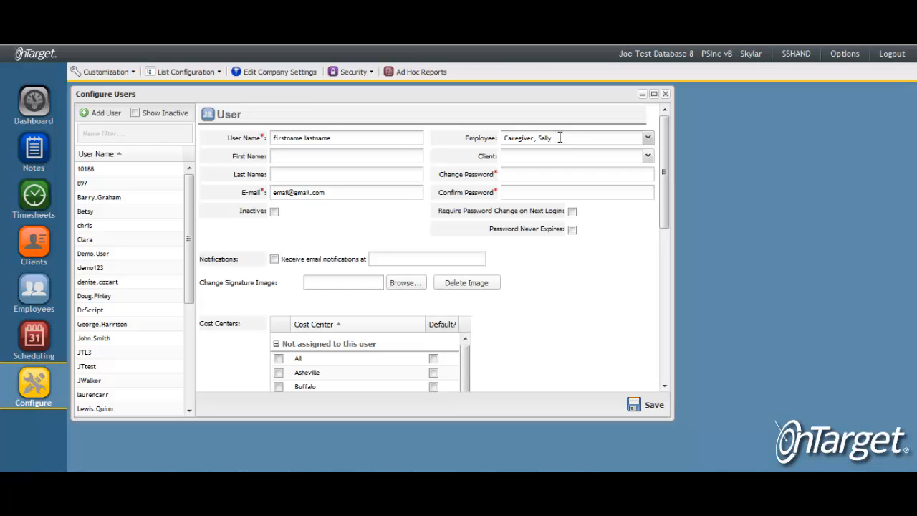
pyautogui.click(580, 156)
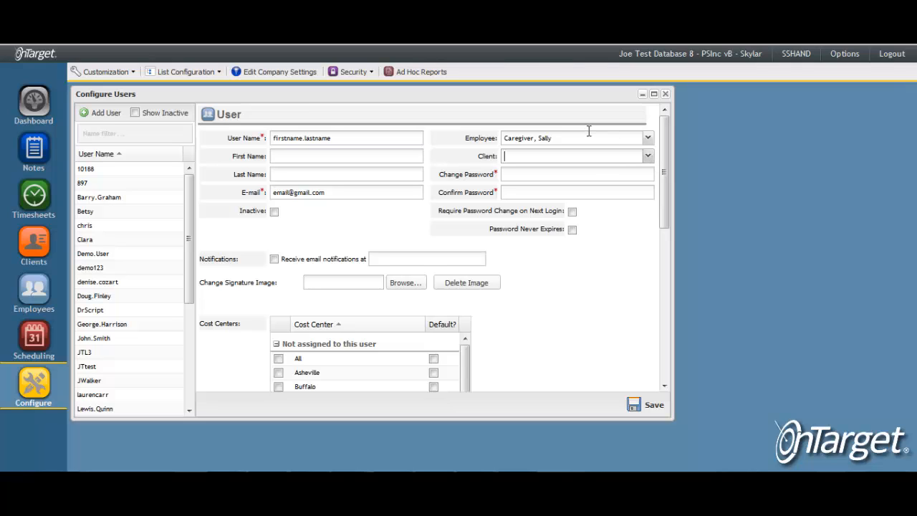
# - Clear the linked employee and link the user account to the first client in the list instead
pyautogui.moveTo(573, 139); pyautogui.dragTo(503, 142)
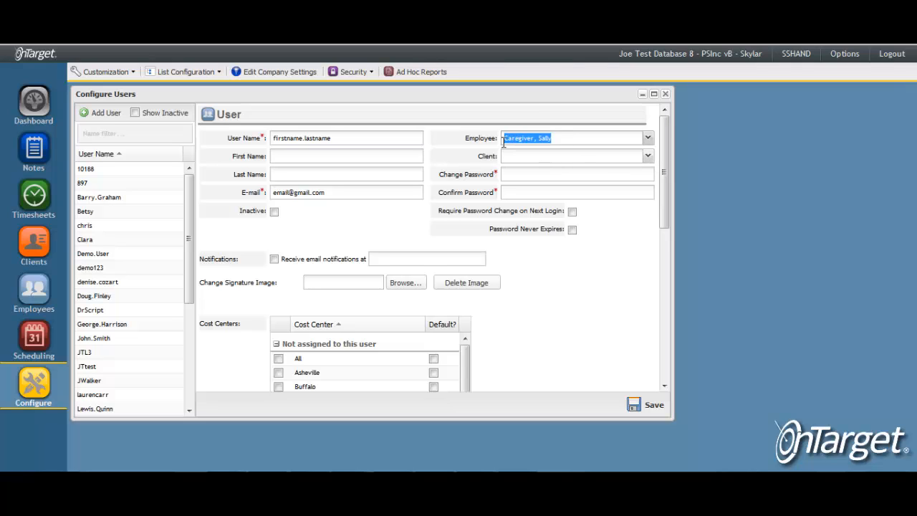
pyautogui.press('Delete')
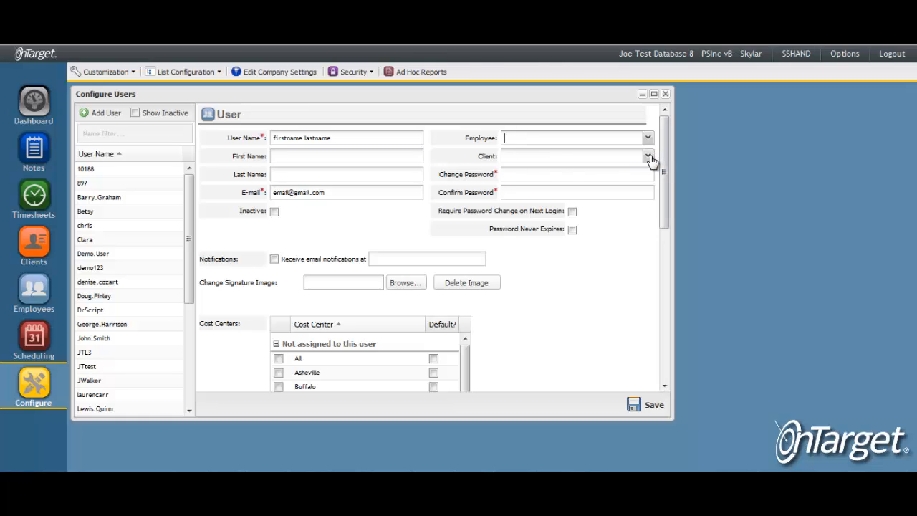
pyautogui.click(557, 159)
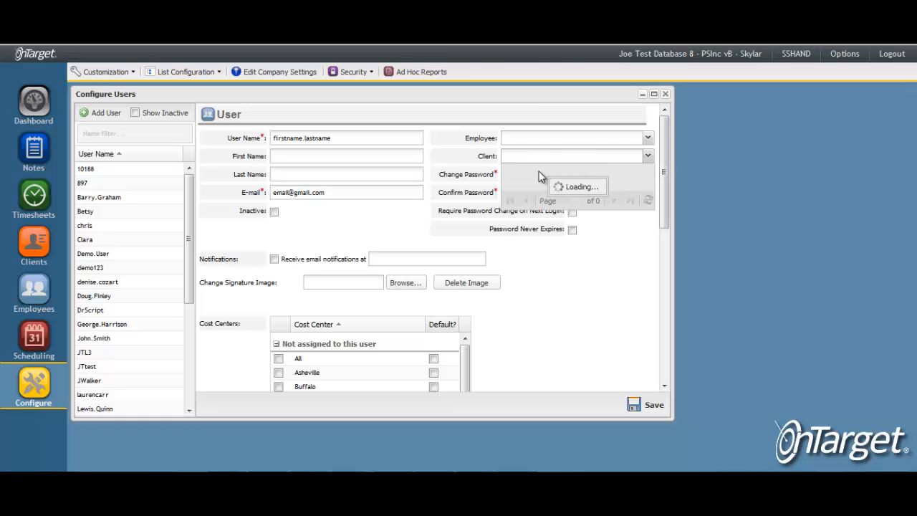
pyautogui.click(538, 173)
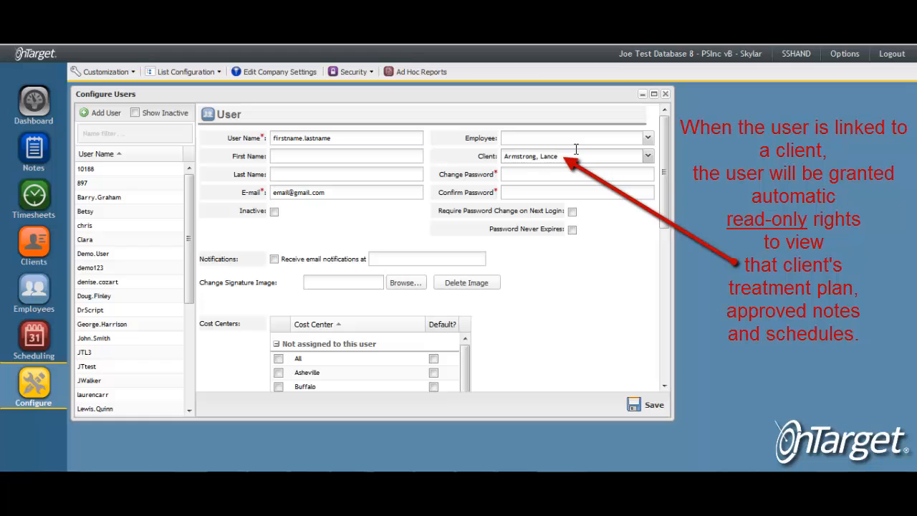
# - Require a password change on the user's next login and set the password to never expire
pyautogui.click(546, 175)
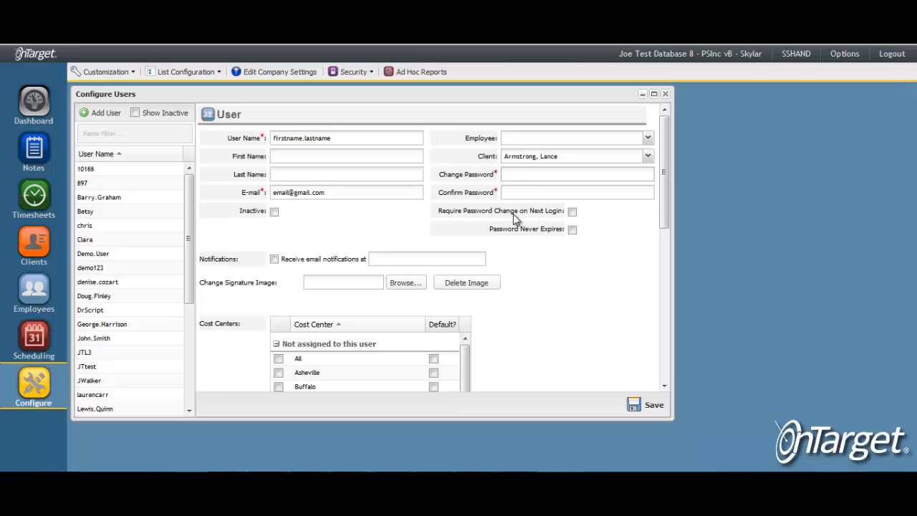
pyautogui.click(572, 212)
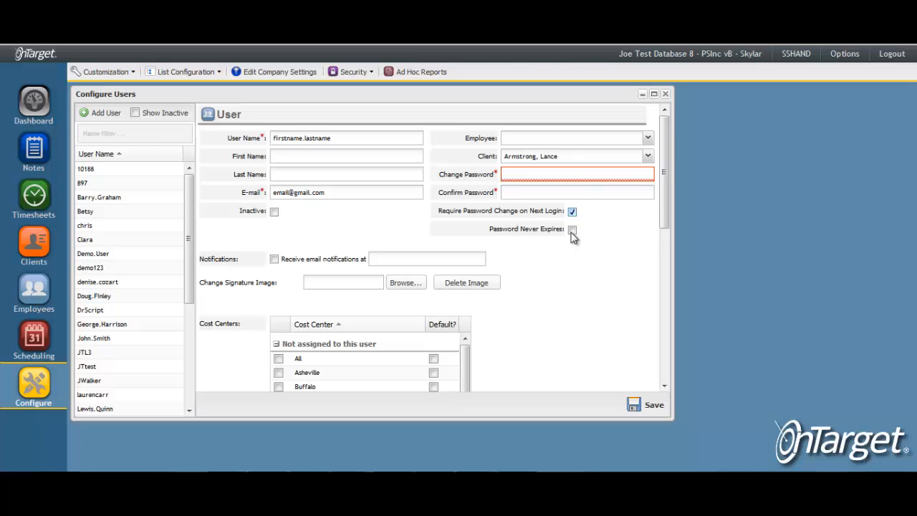
pyautogui.click(572, 230)
# - Check the password expiration setting in the company settings and return to the user form
pyautogui.click(272, 74)
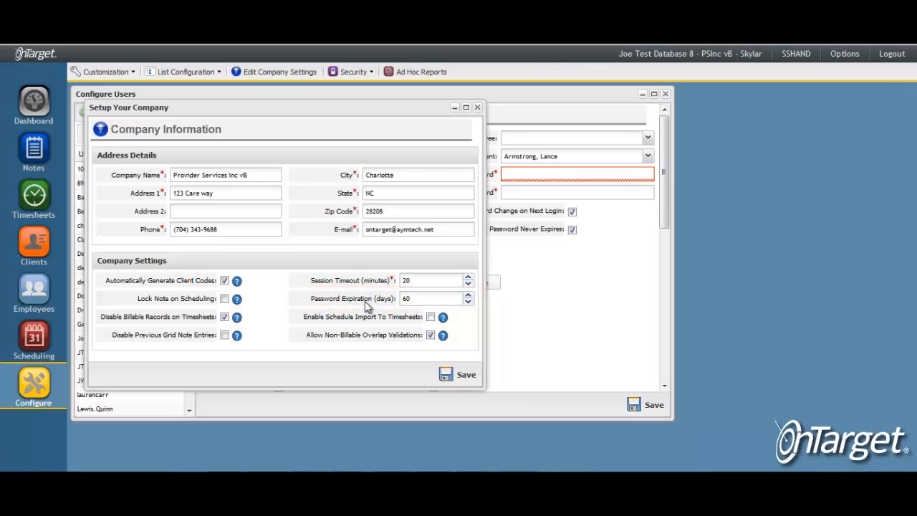
pyautogui.click(565, 273)
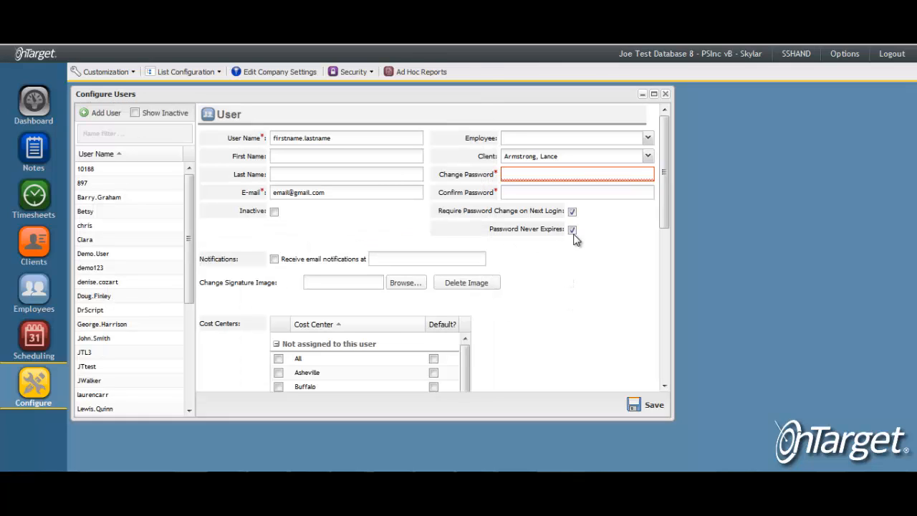
# - Switch the user's email notifications on and off again, and view the notification setting in the user preferences
pyautogui.click(273, 260)
pyautogui.click(275, 260)
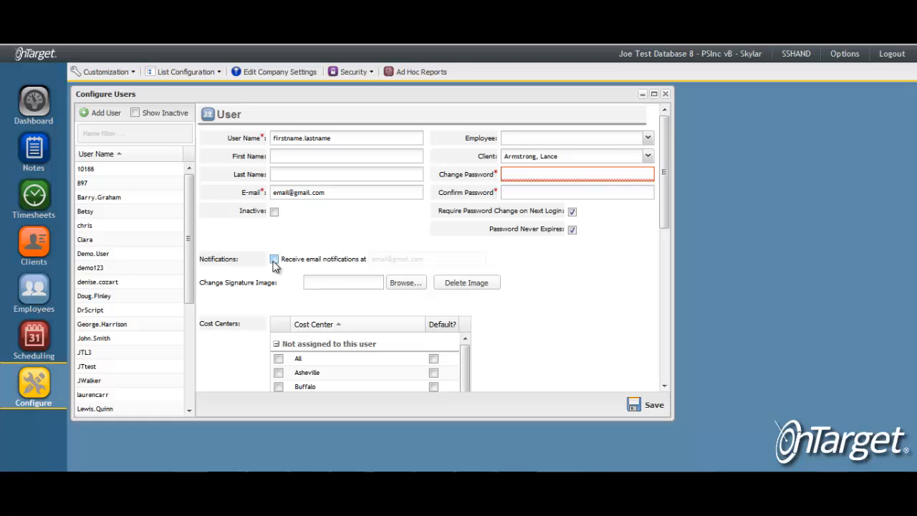
pyautogui.click(845, 62)
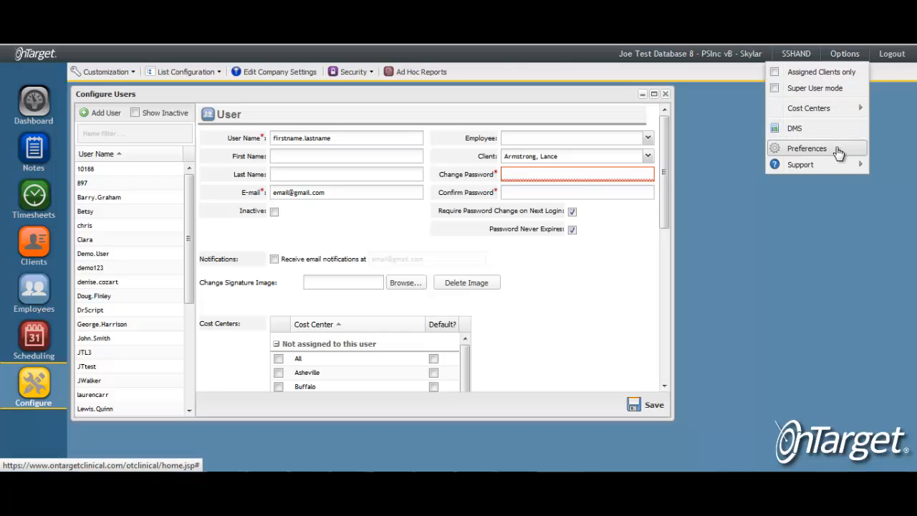
pyautogui.click(836, 150)
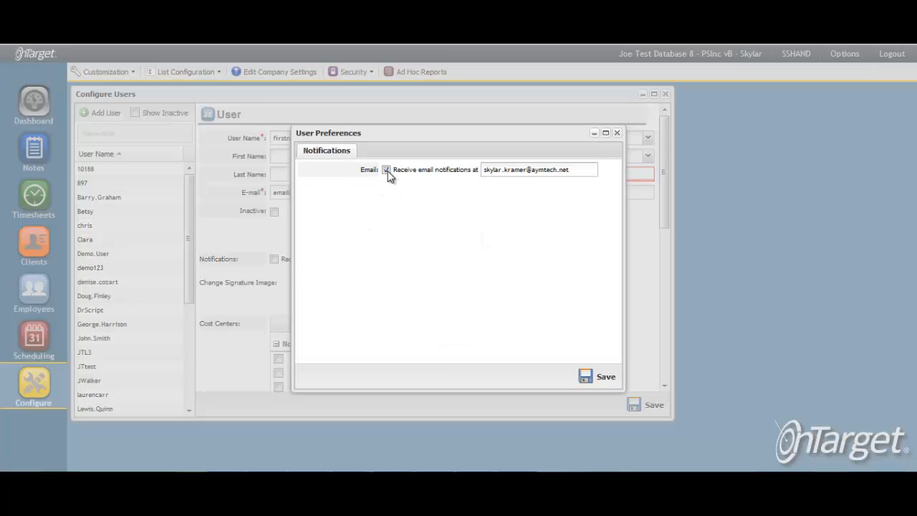
pyautogui.click(616, 132)
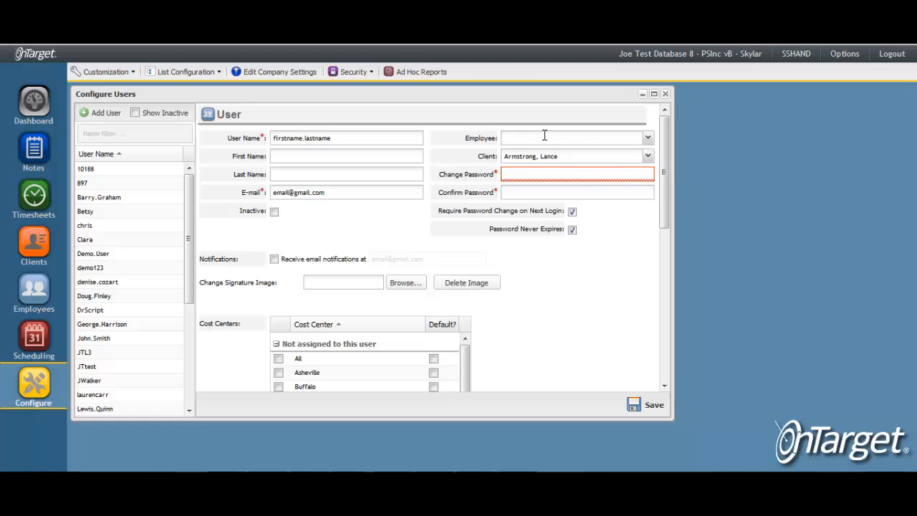
# - Clear the linked client and link the user account to the first employee in the list
pyautogui.click(570, 156)
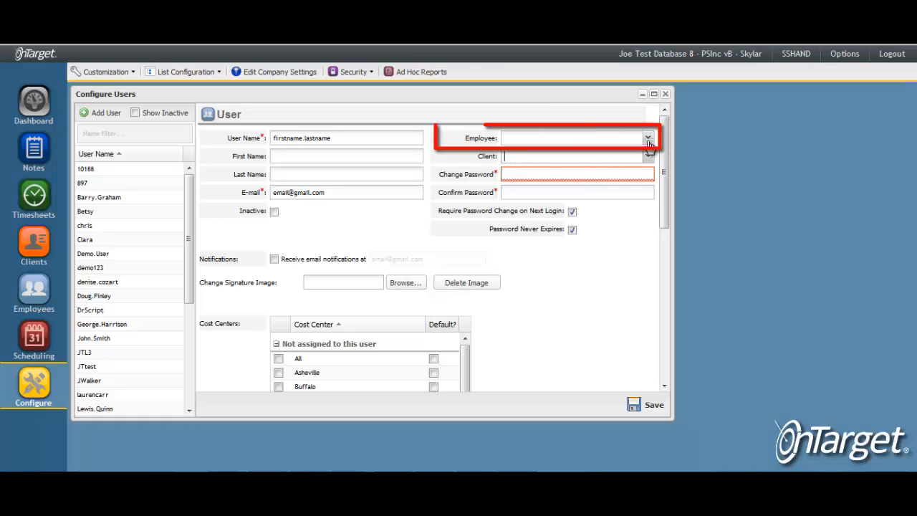
pyautogui.click(648, 138)
pyautogui.click(576, 154)
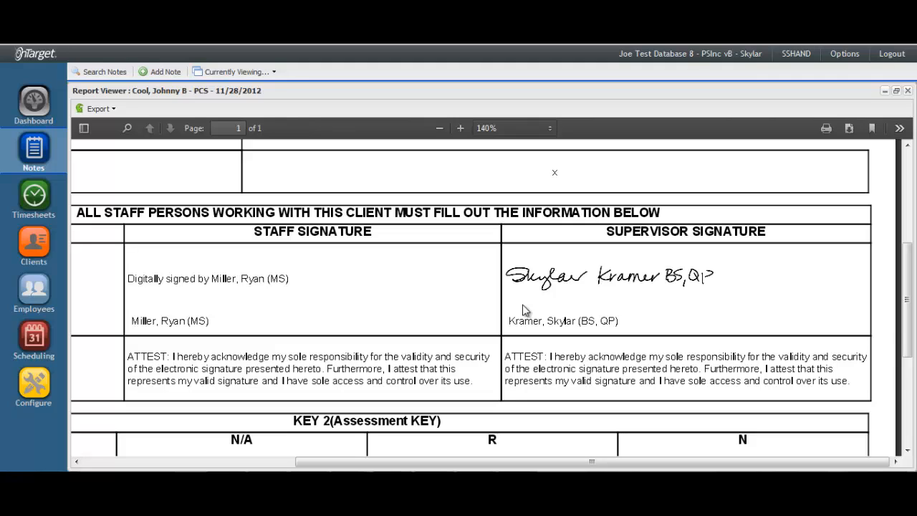
# - Assign the Asheville, Buffalo and Charlotte cost centers to the user, keeping only Asheville as a default
pyautogui.click(33, 387)
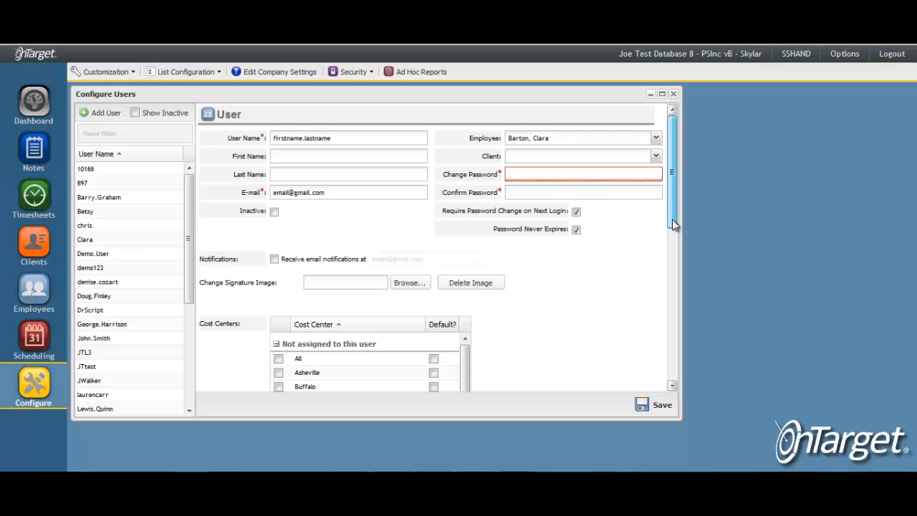
pyautogui.moveTo(673, 224); pyautogui.dragTo(670, 315)
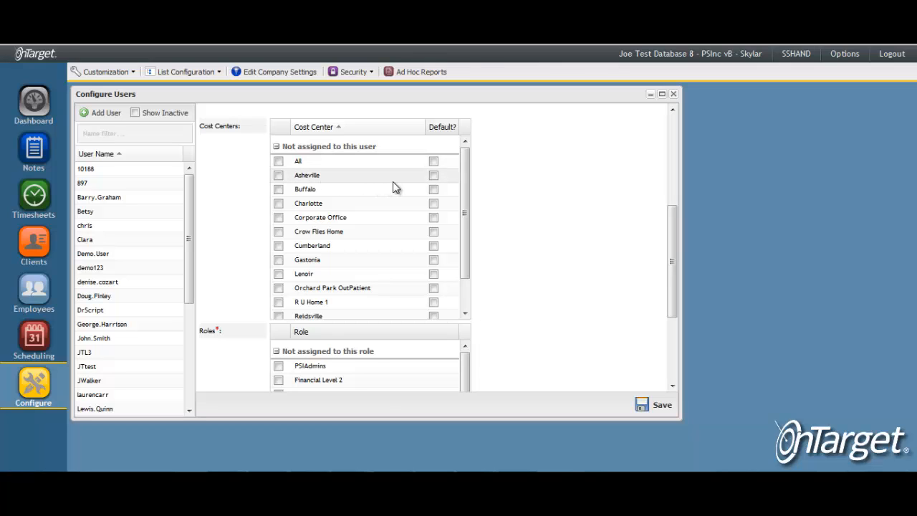
pyautogui.click(433, 175)
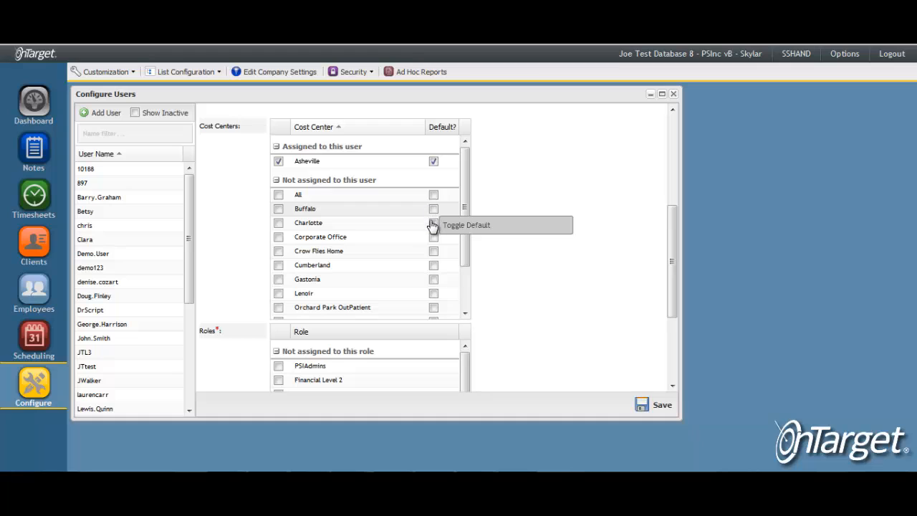
pyautogui.click(434, 210)
pyautogui.click(433, 224)
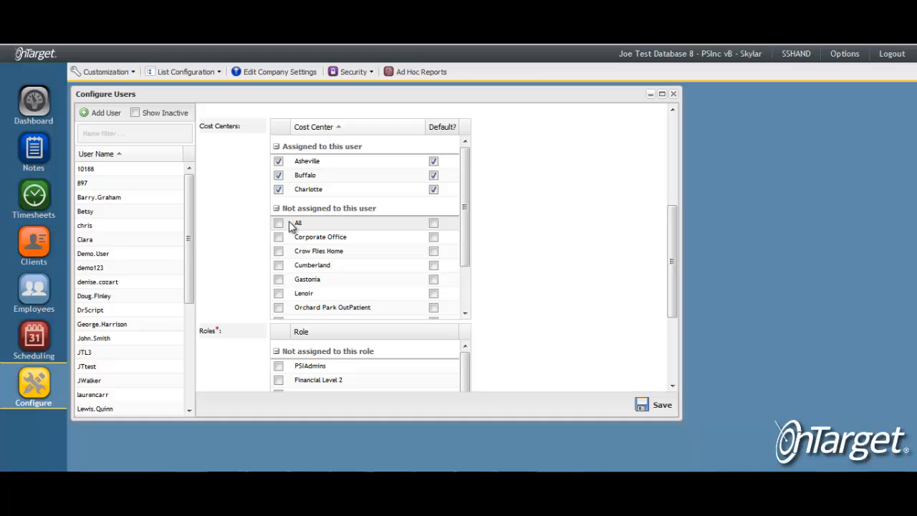
pyautogui.click(434, 189)
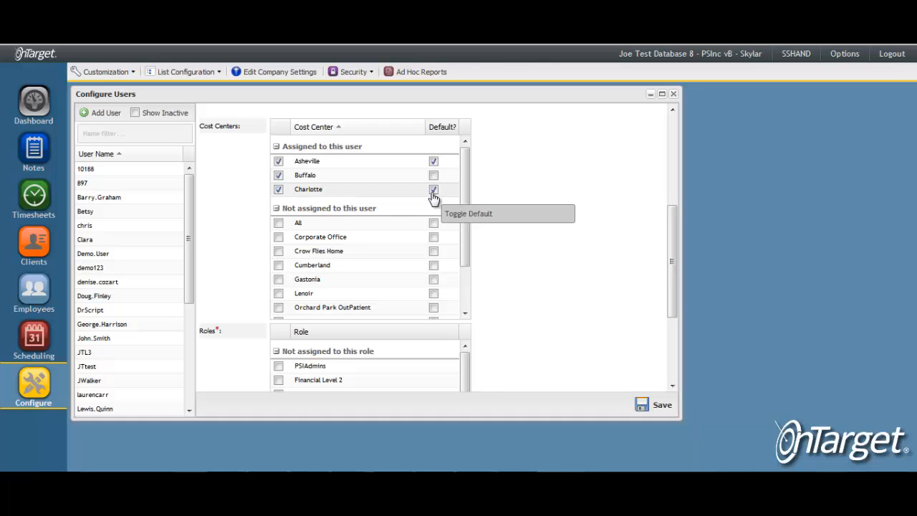
pyautogui.click(433, 192)
# - View the cost center choices available in the logged-in account's options
pyautogui.click(844, 58)
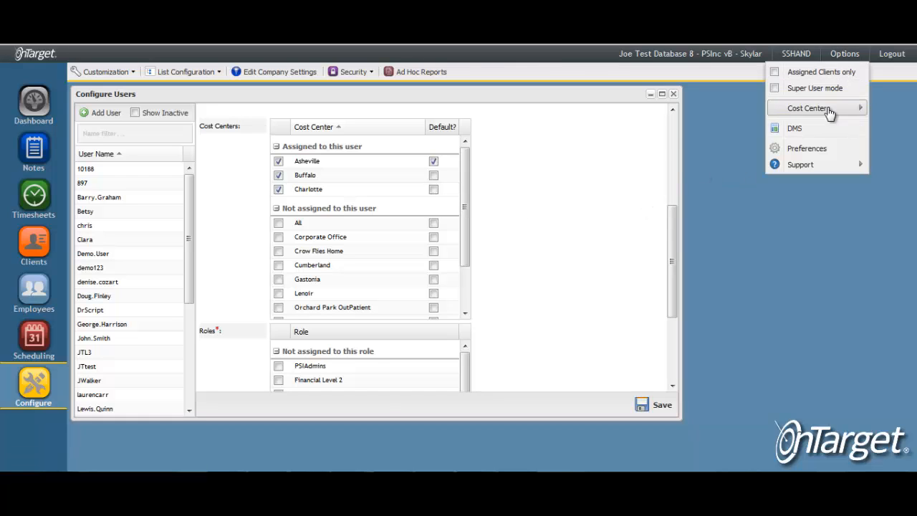
pyautogui.moveTo(831, 108)
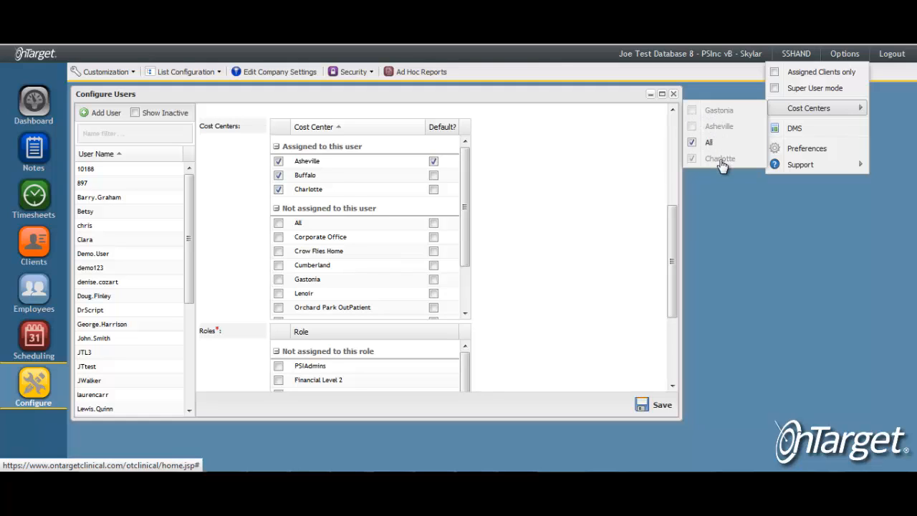
pyautogui.click(726, 205)
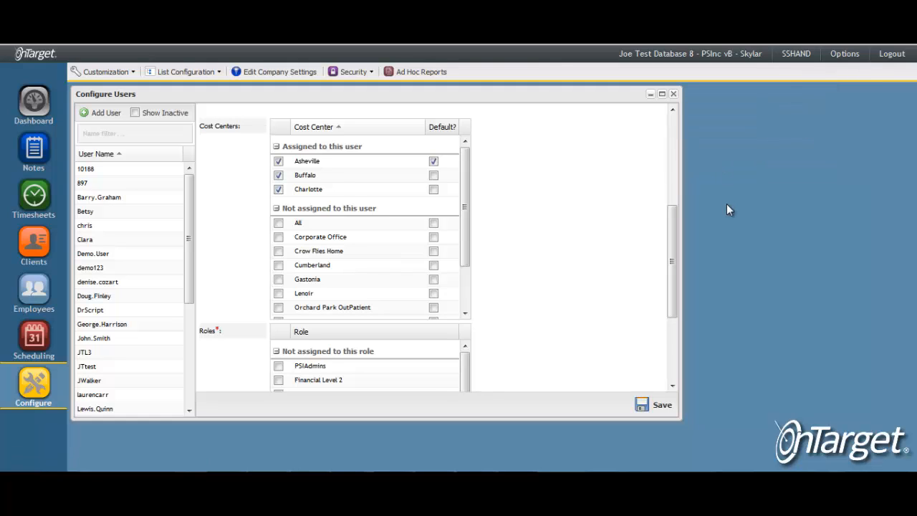
# - Assign the QP Level 1 role to the new user
pyautogui.moveTo(466, 227); pyautogui.dragTo(466, 256)
pyautogui.moveTo(671, 292); pyautogui.dragTo(676, 344)
pyautogui.moveTo(676, 350); pyautogui.dragTo(678, 363)
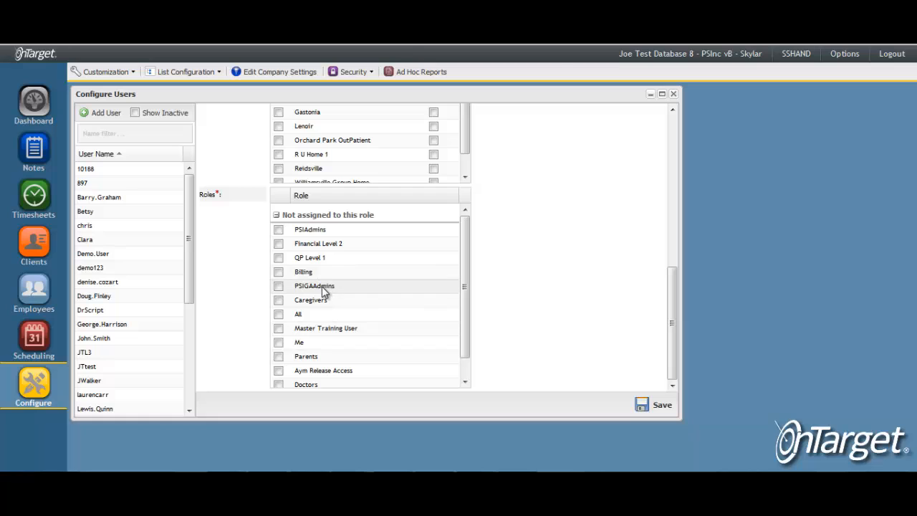
pyautogui.click(361, 75)
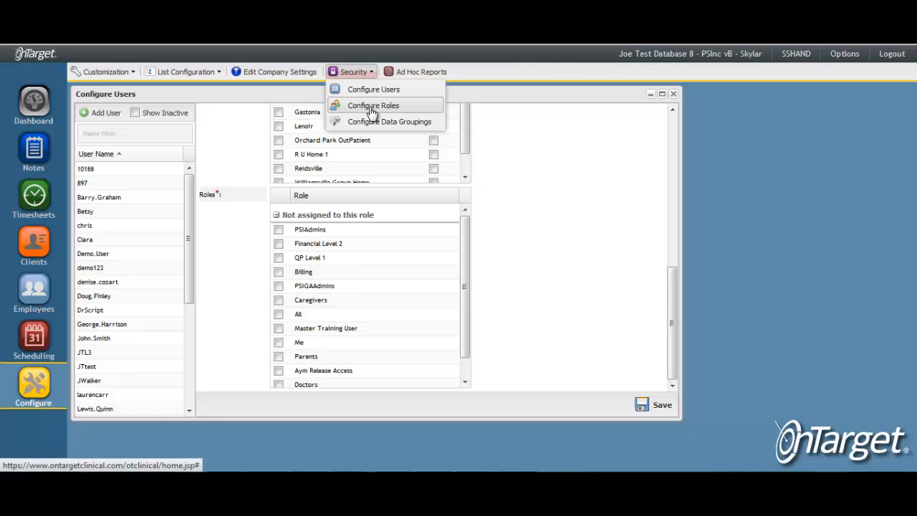
pyautogui.click(557, 173)
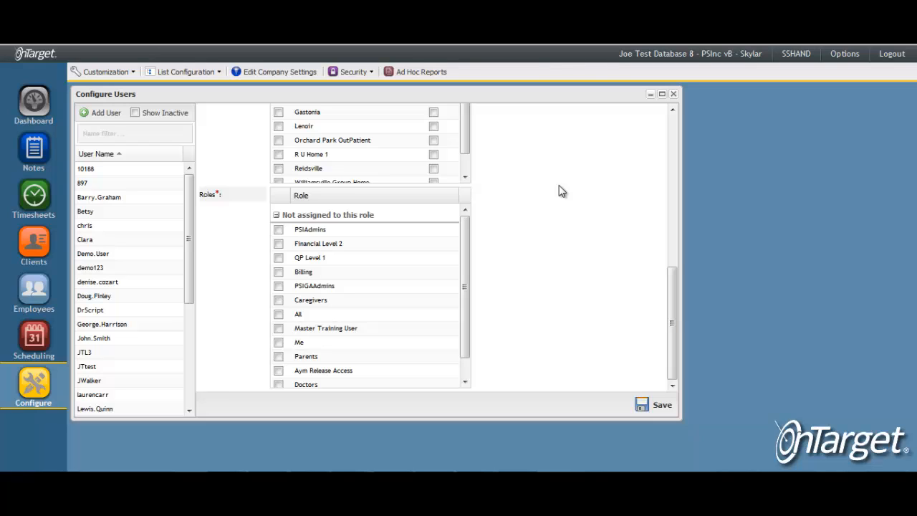
pyautogui.click(280, 259)
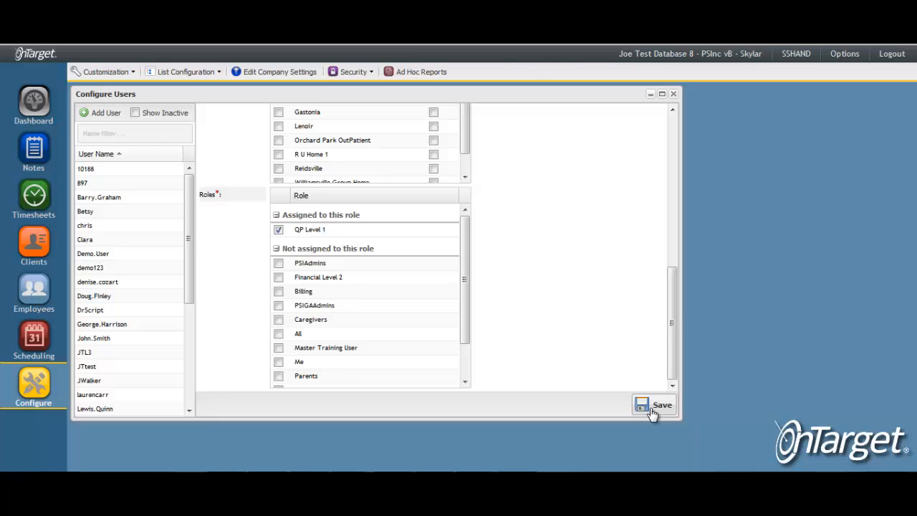
# - Open the Contact Support request form
pyautogui.click(843, 57)
pyautogui.moveTo(838, 166)
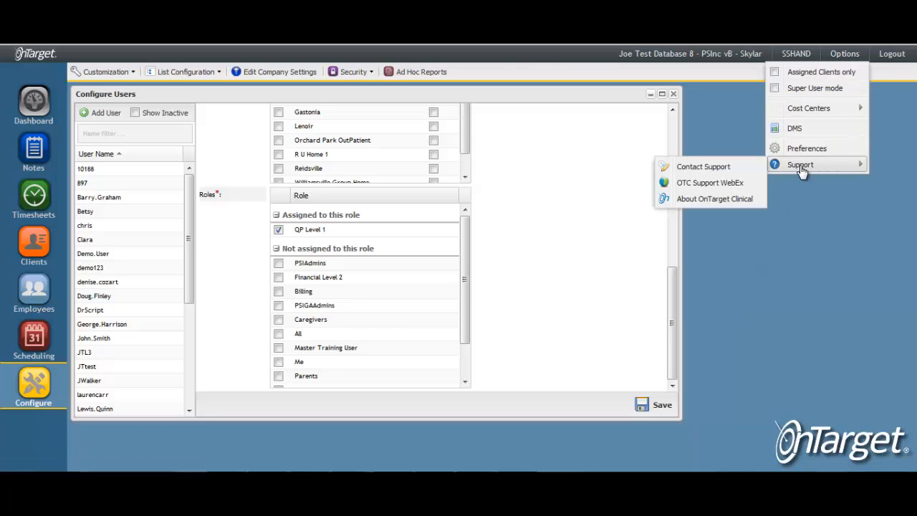
pyautogui.click(732, 169)
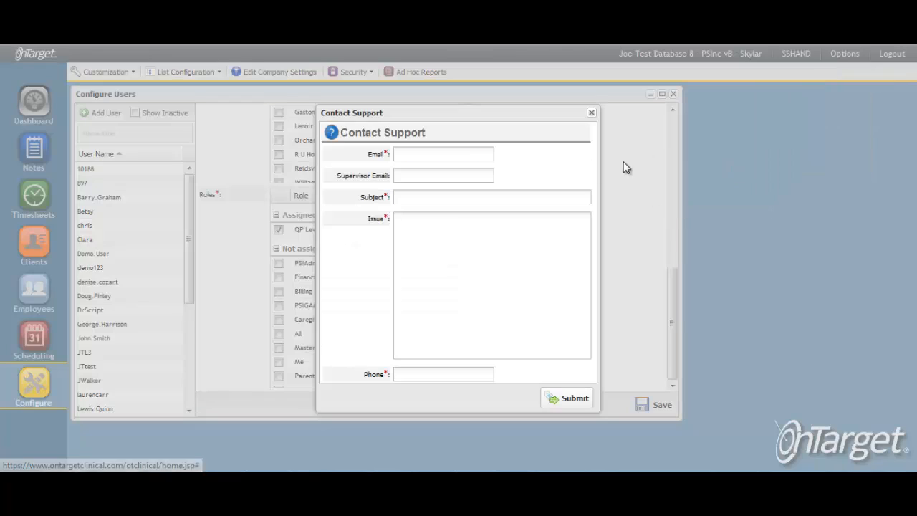